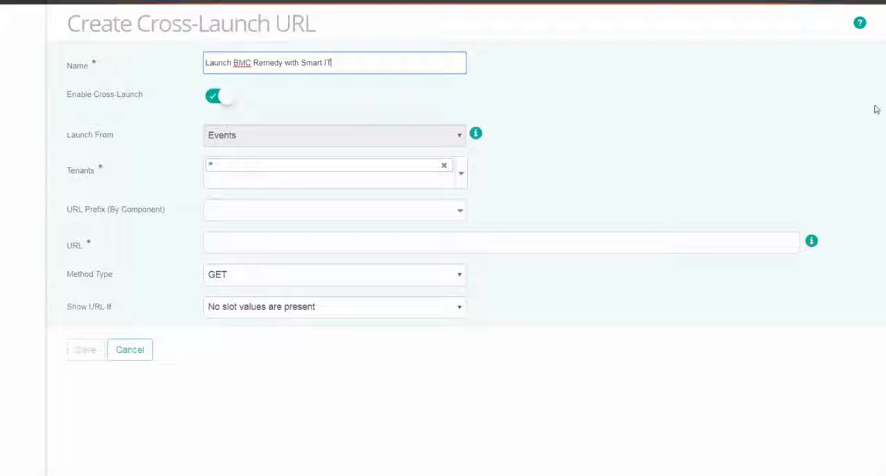
# - Add the shm tenant and fill the URL with the incident page address copied from the Remedy with Smart IT window
pyautogui.click(462, 182)
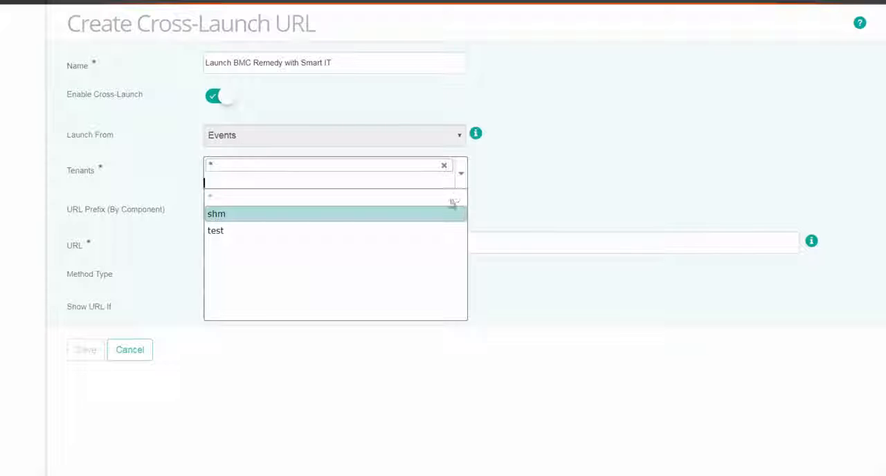
pyautogui.click(442, 215)
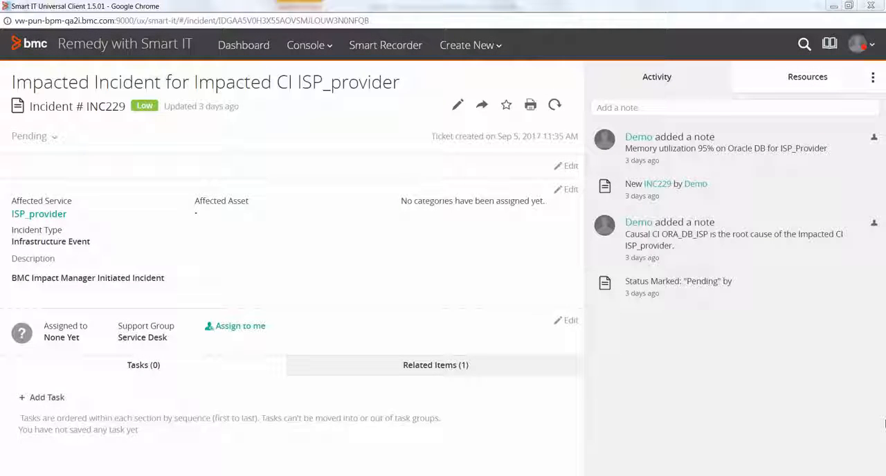
pyautogui.click(346, 22)
pyautogui.rightClick(345, 22)
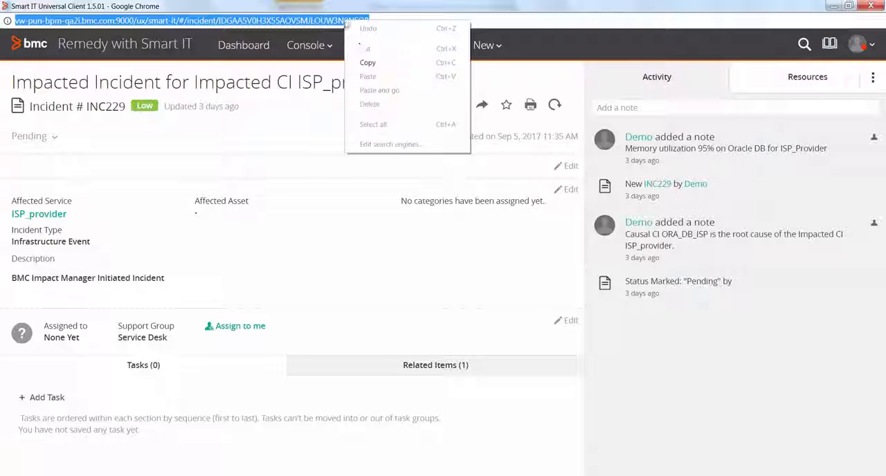
pyautogui.click(364, 64)
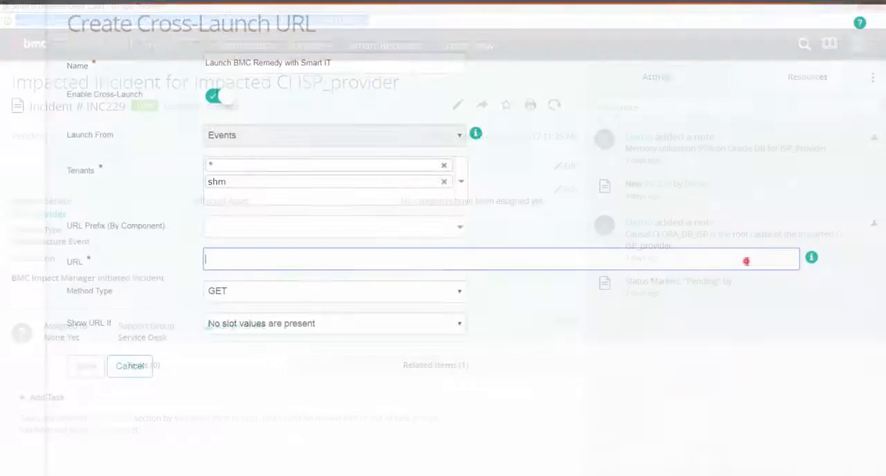
pyautogui.rightClick(745, 259)
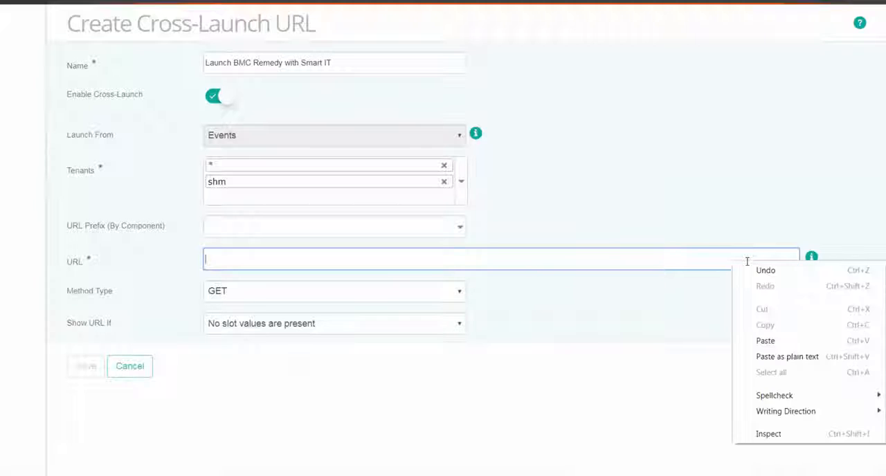
pyautogui.click(765, 340)
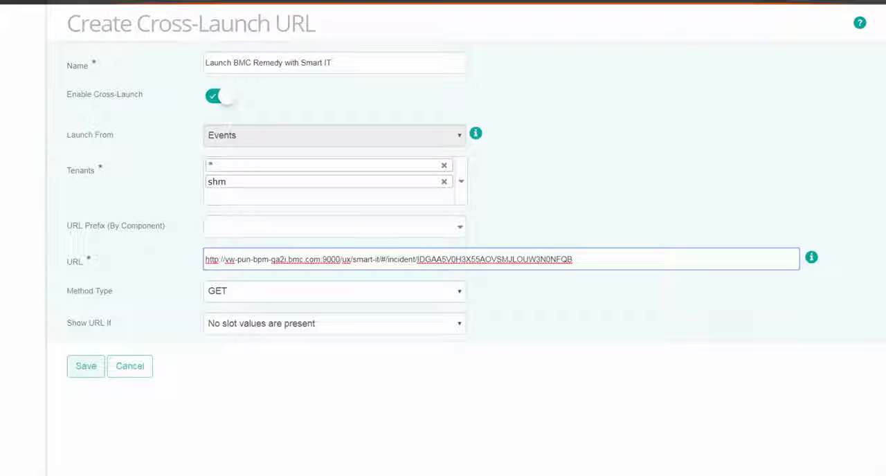
# - Replace the incident ID at the end of the pasted URL with the slot placeholder [itsm_incident_id]
pyautogui.hotkey('shift', 'Left')
pyautogui.hotkey('shift', 'Left')
pyautogui.hotkey('shift', 'Left')
pyautogui.hotkey('shift', 'Left')
pyautogui.hotkey('shift', 'Left')
pyautogui.hotkey('shift', 'Left')
pyautogui.hotkey('shift', 'Left')
pyautogui.hotkey('shift', 'Left')
pyautogui.hotkey('shift', 'Left')
pyautogui.hotkey('shift', 'Left')
pyautogui.hotkey('shift', 'Left')
pyautogui.hotkey('shift', 'Left')
pyautogui.hotkey('shift', 'Left')
pyautogui.hotkey('shift', 'Left')
pyautogui.hotkey('shift', 'Left')
pyautogui.hotkey('shift', 'Left')
pyautogui.hotkey('shift', 'Left')
pyautogui.hotkey('shift', 'Left')
pyautogui.hotkey('shift', 'Left')
pyautogui.hotkey('shift', 'Left')
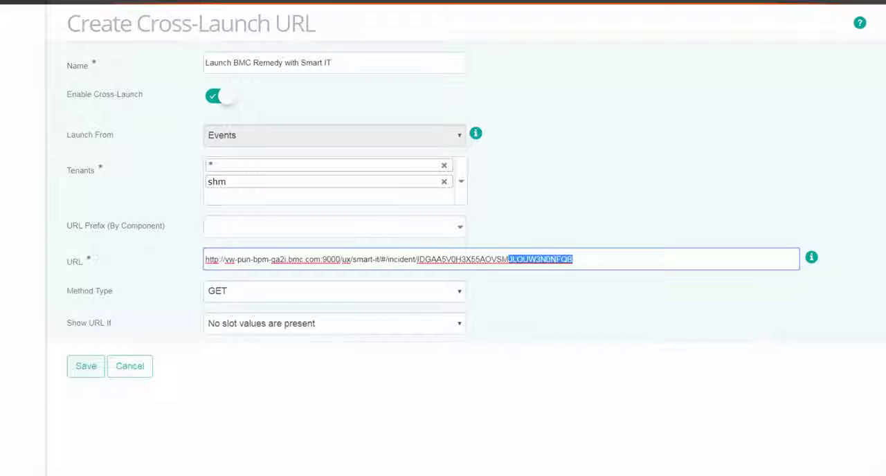
pyautogui.hotkey('shift', 'Left')
pyautogui.hotkey('shift', 'Left')
pyautogui.hotkey('shift', 'Left')
pyautogui.hotkey('shift', 'Left')
pyautogui.hotkey('shift', 'Left')
pyautogui.hotkey('shift', 'Left')
pyautogui.hotkey('shift', 'Left')
pyautogui.hotkey('shift', 'Left')
pyautogui.hotkey('shift', 'Left')
pyautogui.hotkey('shift', 'Left')
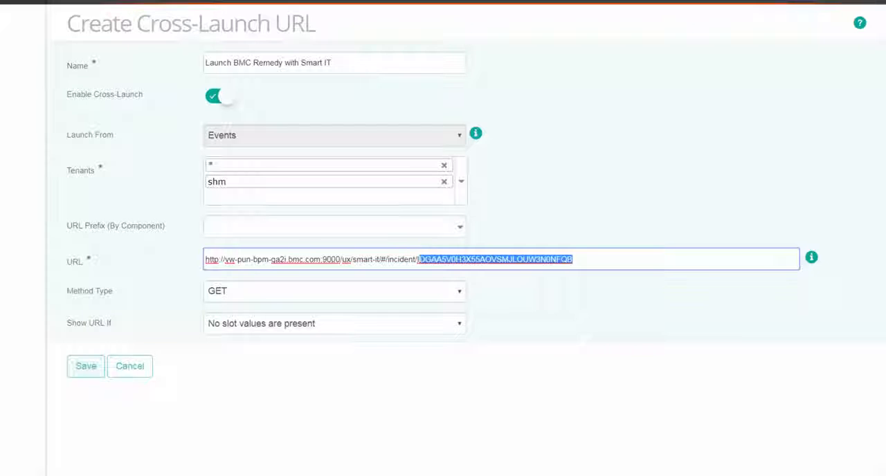
pyautogui.press('BackSpace')
pyautogui.write('{itsm')
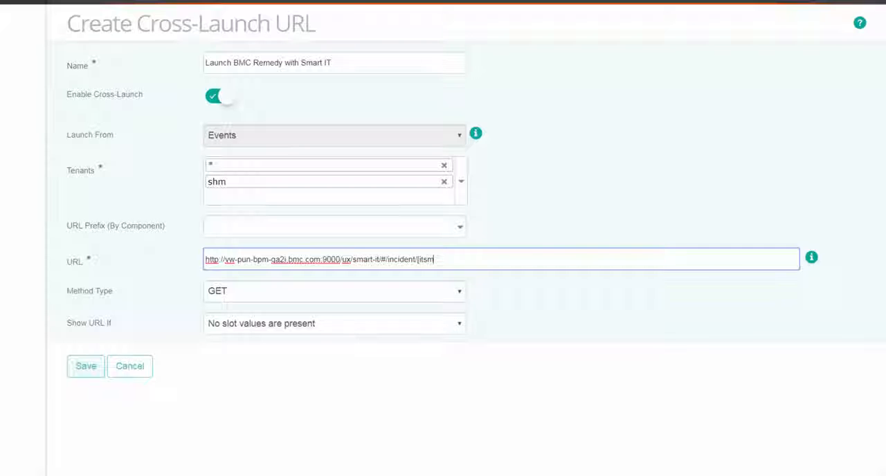
pyautogui.write('_inciden')
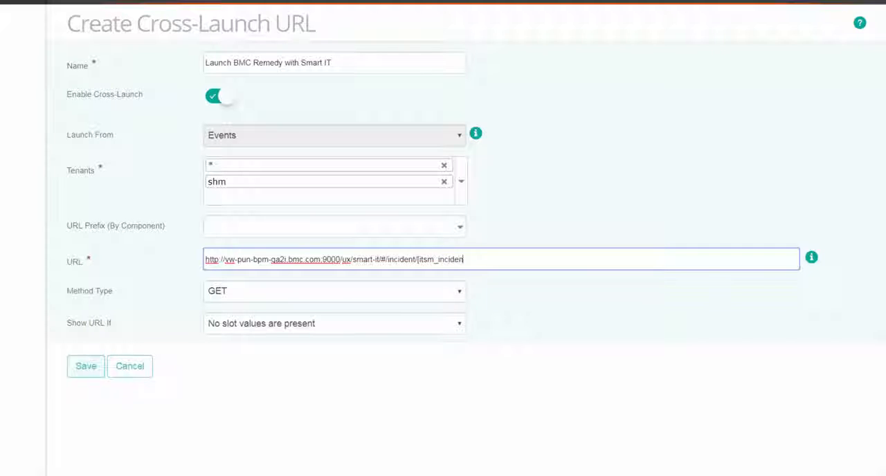
pyautogui.write('t_id')
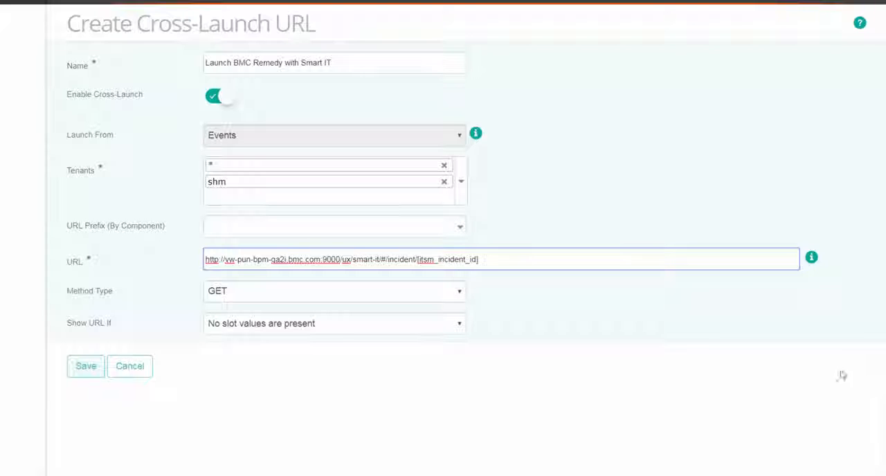
# - Set the method type to GET and the URL display condition to "At least one slot value is present", and save the cross-launch URL
pyautogui.click(462, 293)
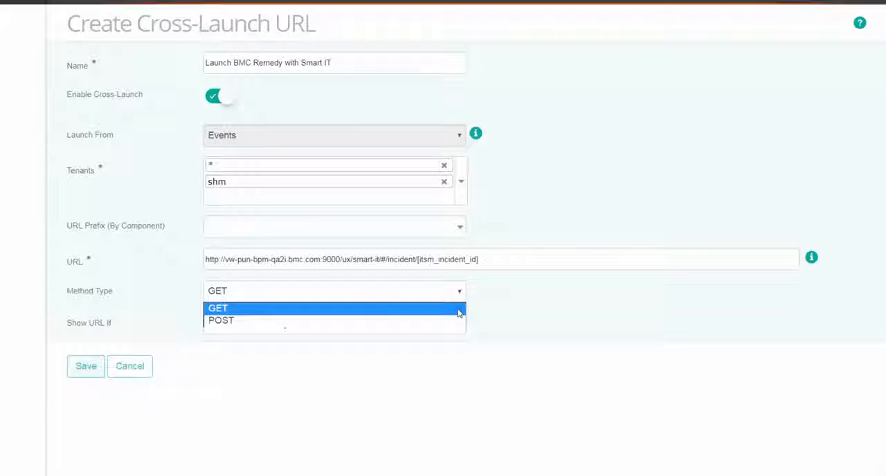
pyautogui.click(459, 308)
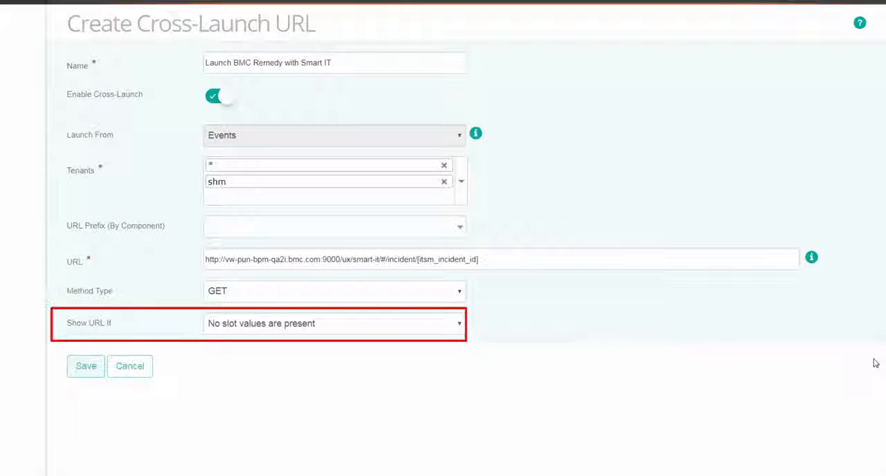
pyautogui.click(460, 330)
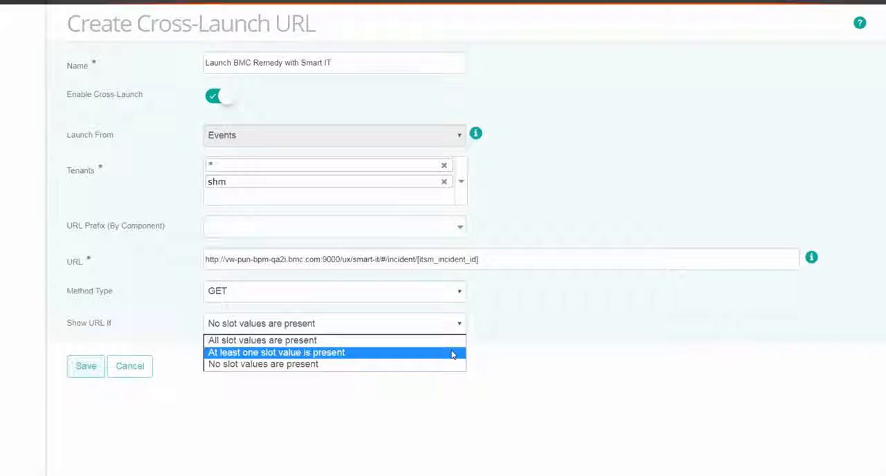
pyautogui.click(452, 353)
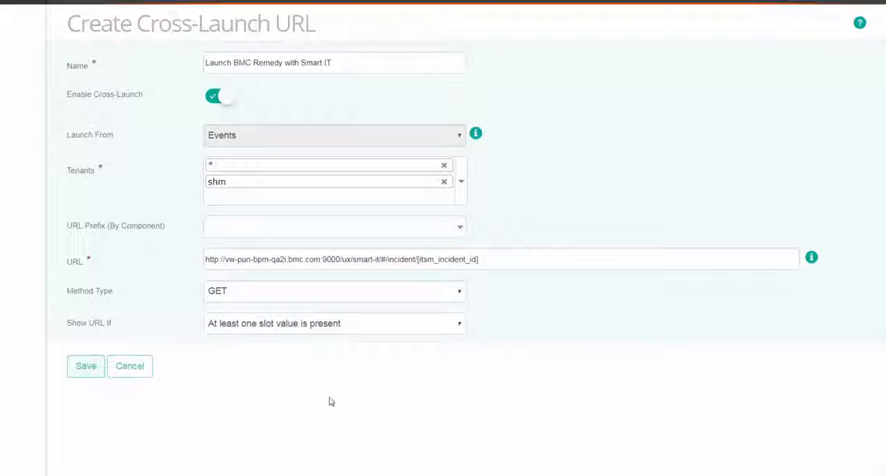
pyautogui.click(84, 372)
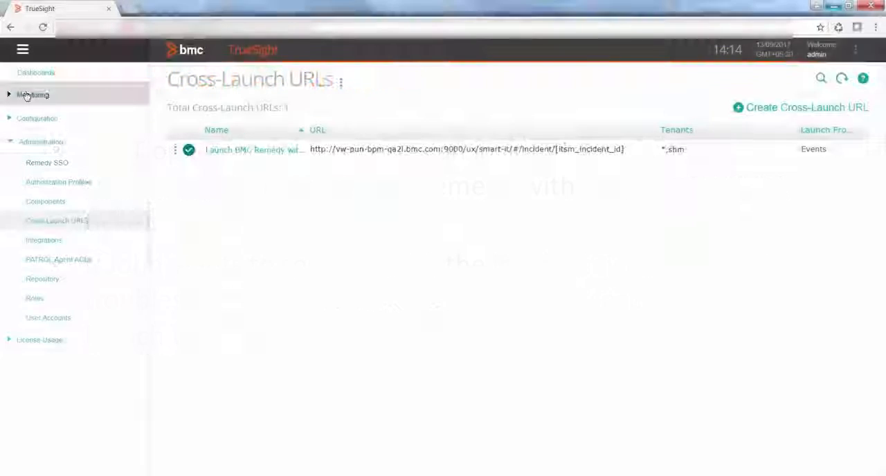
# - From the ora_db_isp memory utilization event in the monitored events, run the "Launch BMC Remedy with Smart IT" cross-launch and open the full incident
pyautogui.click(25, 95)
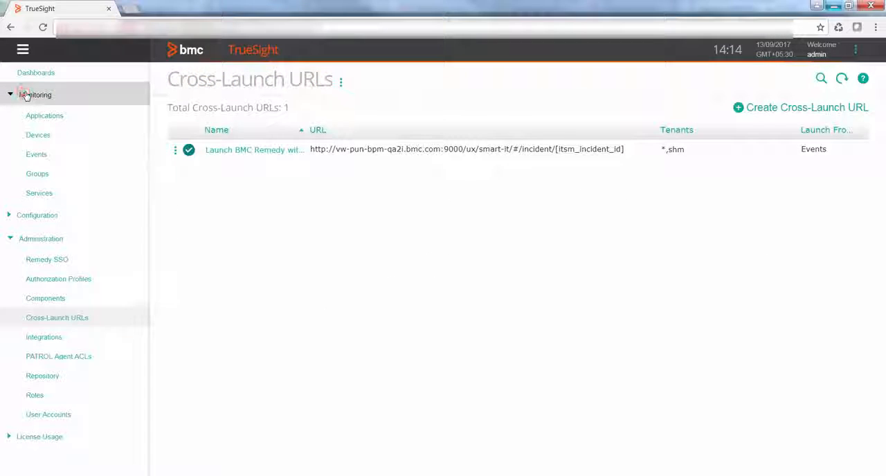
pyautogui.click(52, 158)
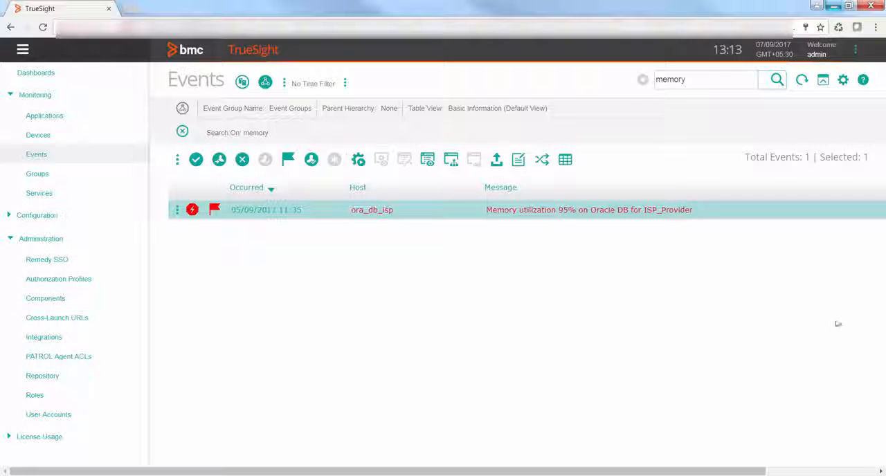
pyautogui.click(176, 209)
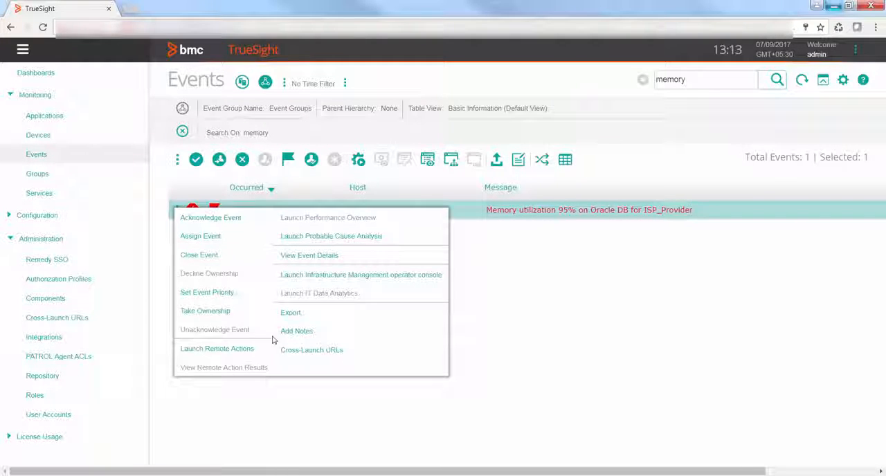
pyautogui.click(376, 355)
pyautogui.click(302, 236)
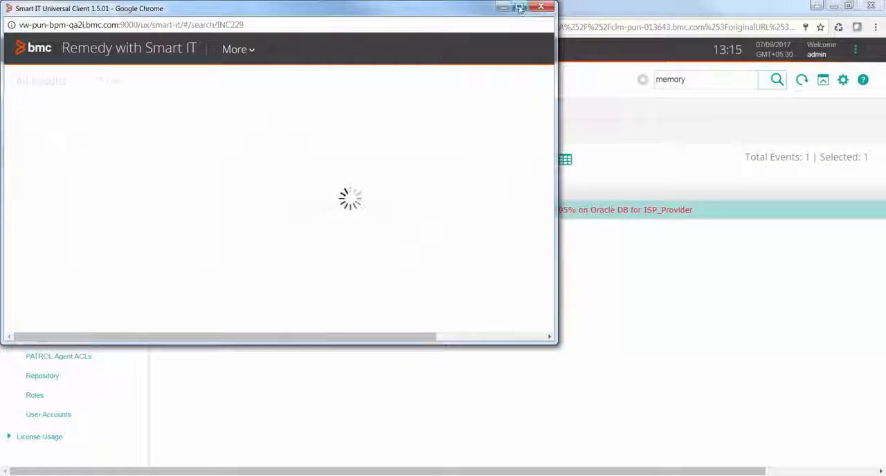
pyautogui.click(519, 7)
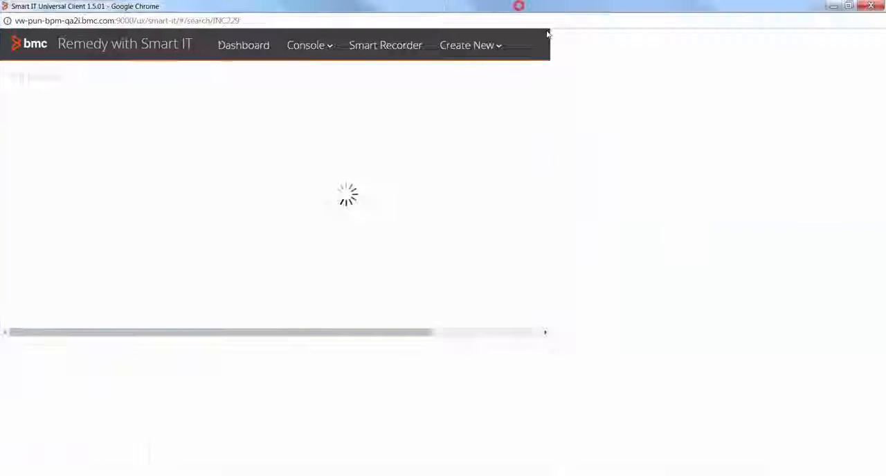
pyautogui.click(417, 141)
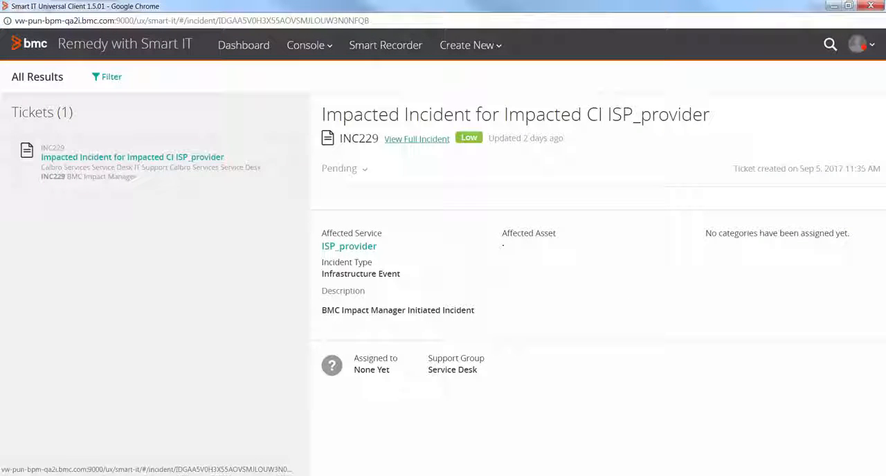